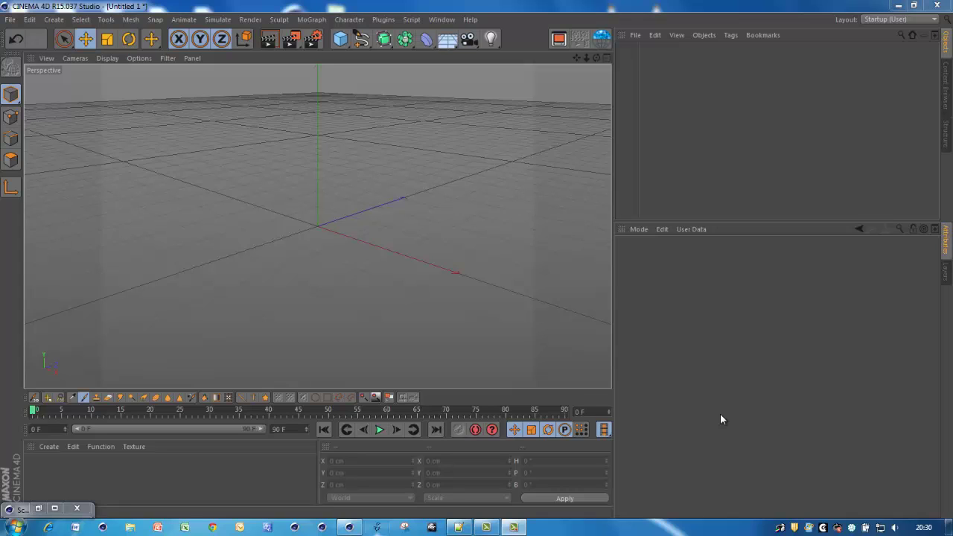
Add a Cube primitive and convert it to an editable polygon object with C
left_click(342, 41)
left_click(430, 56)
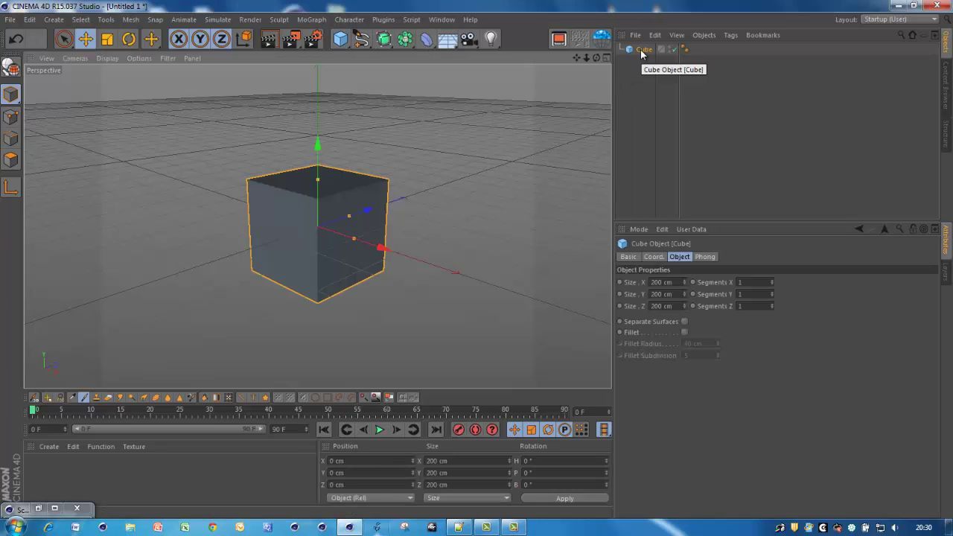
key("c")
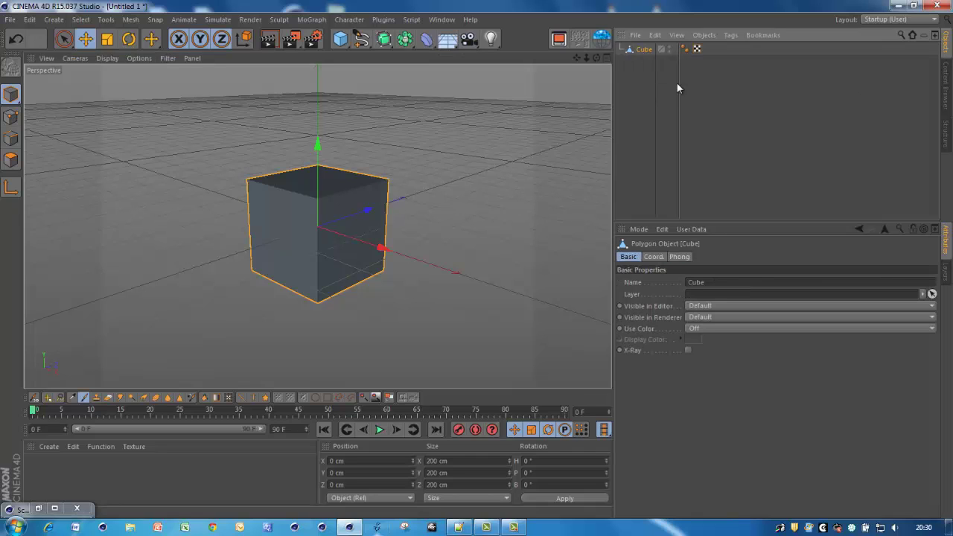
Show the cube's point coordinate table in the Structure manager
left_click(946, 135)
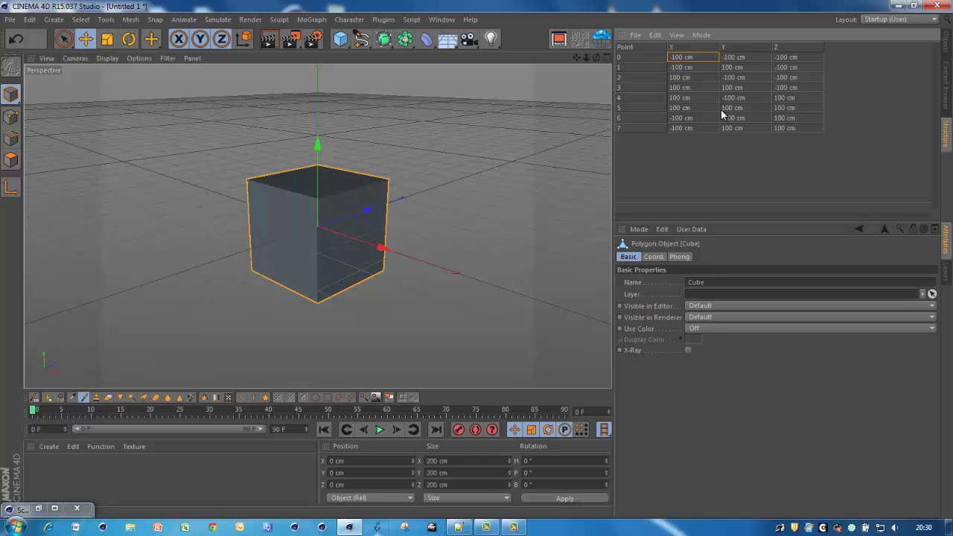
left_click(701, 36)
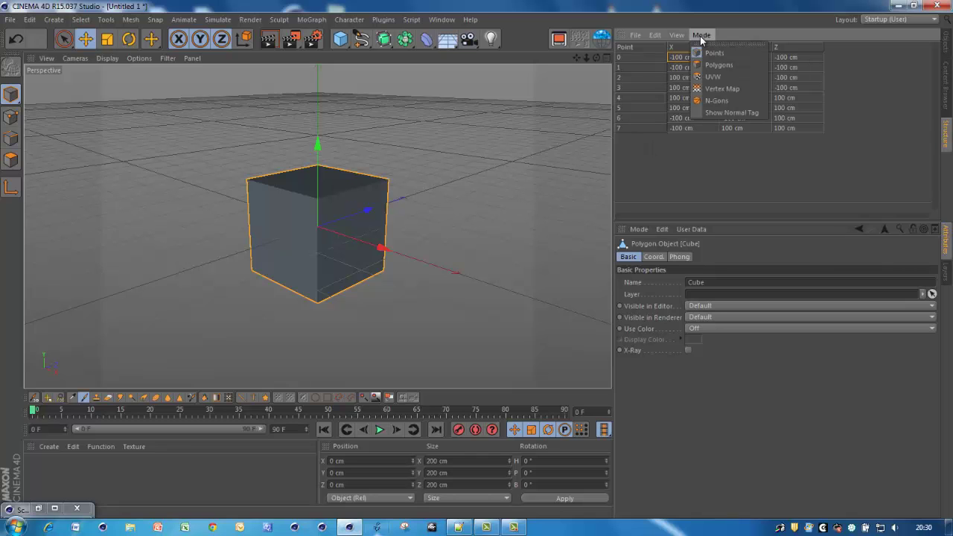
left_click(704, 47)
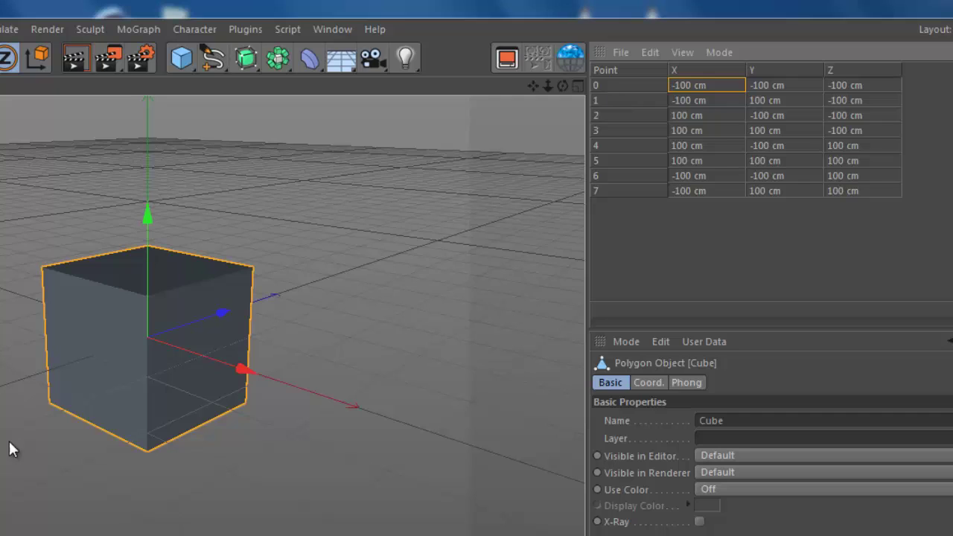
In Points mode, select points 1, 0 and 2 to see their corner coordinates
left_click(9, 445)
left_click(42, 267)
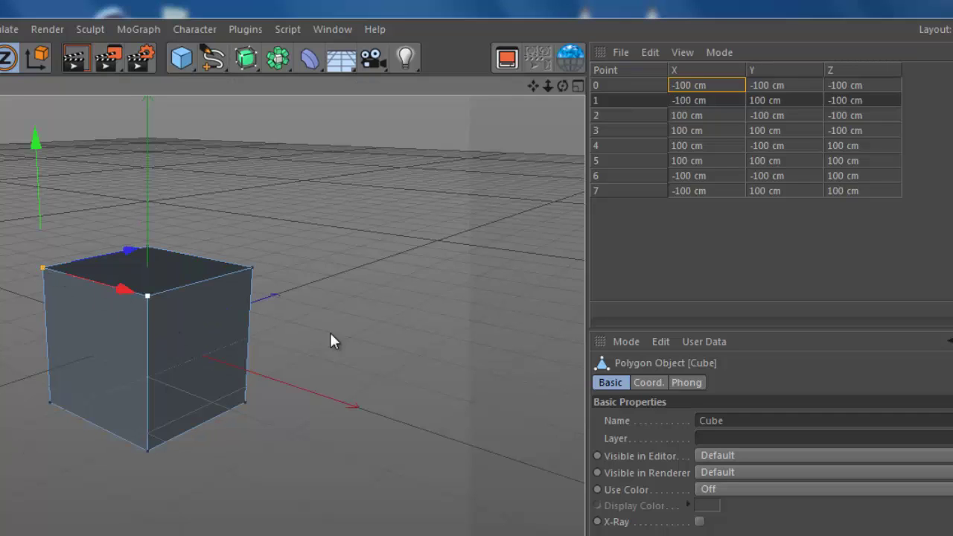
left_click(614, 84)
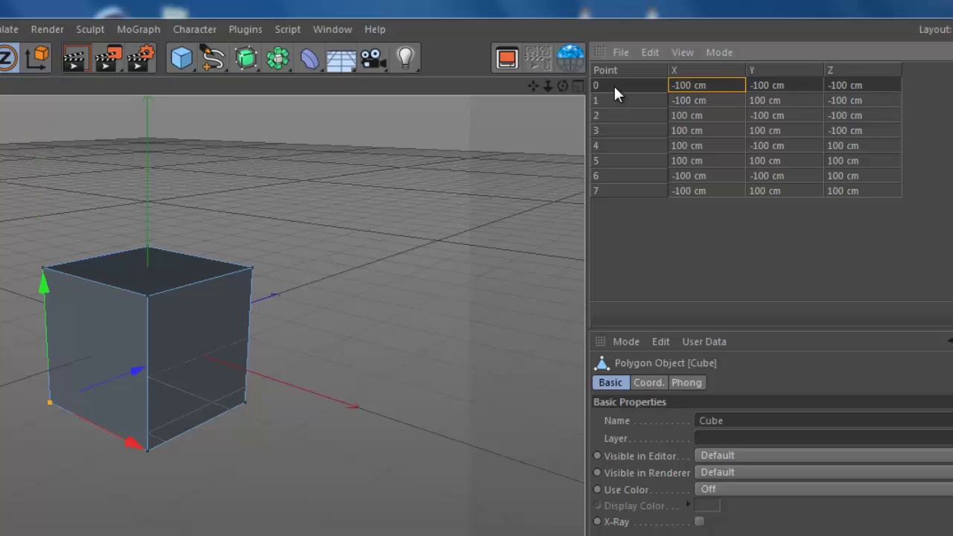
left_click(612, 114)
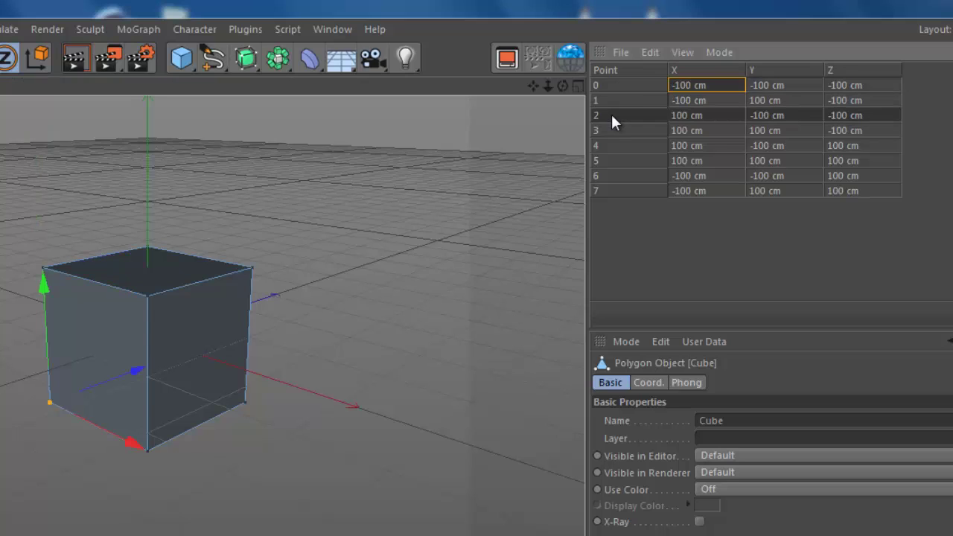
left_click(718, 53)
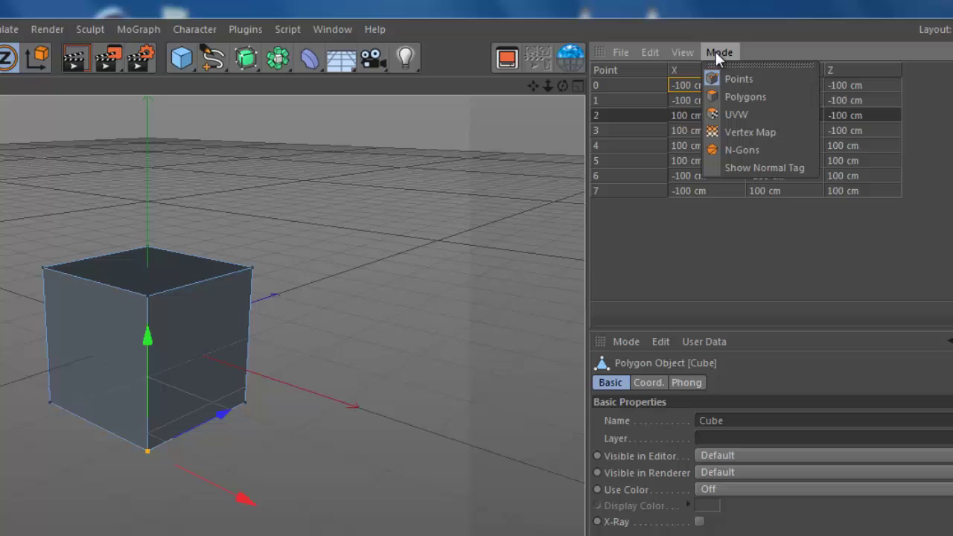
List the cube's polygons and select polygon 0, checking its fourth point index
left_click(736, 97)
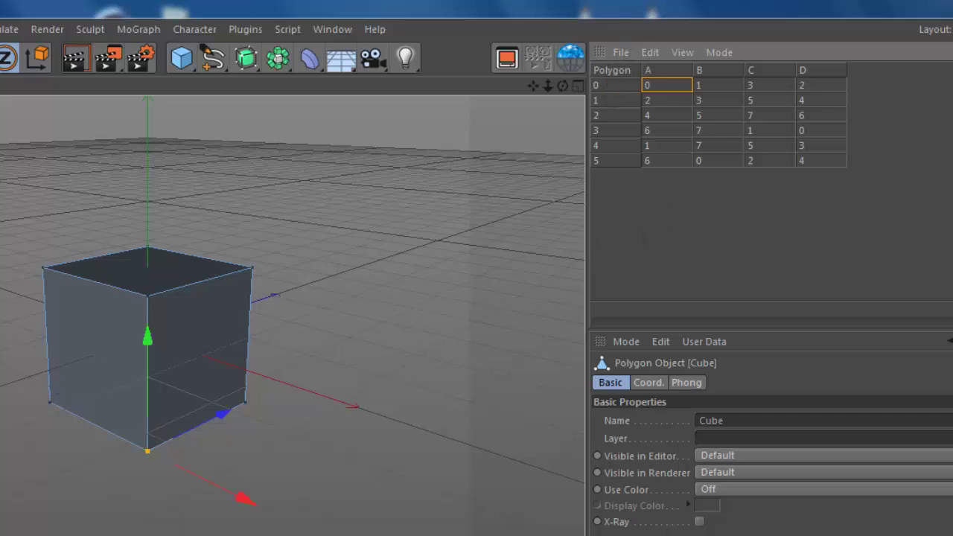
left_click(115, 354)
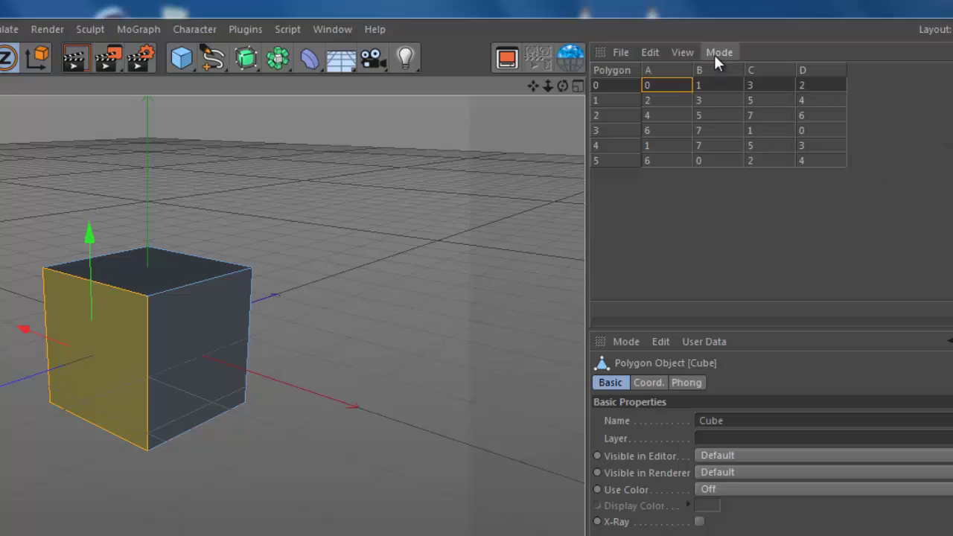
left_click(818, 87)
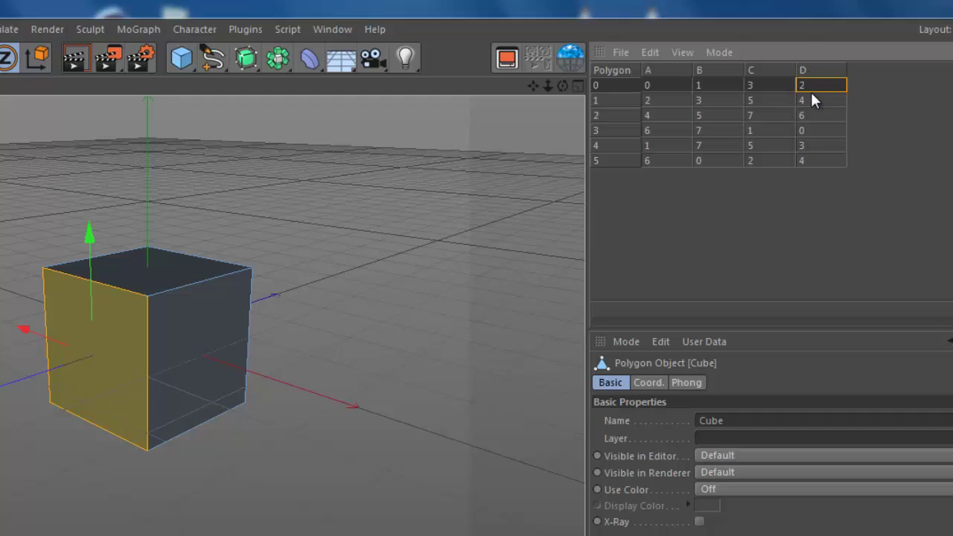
left_click(726, 53)
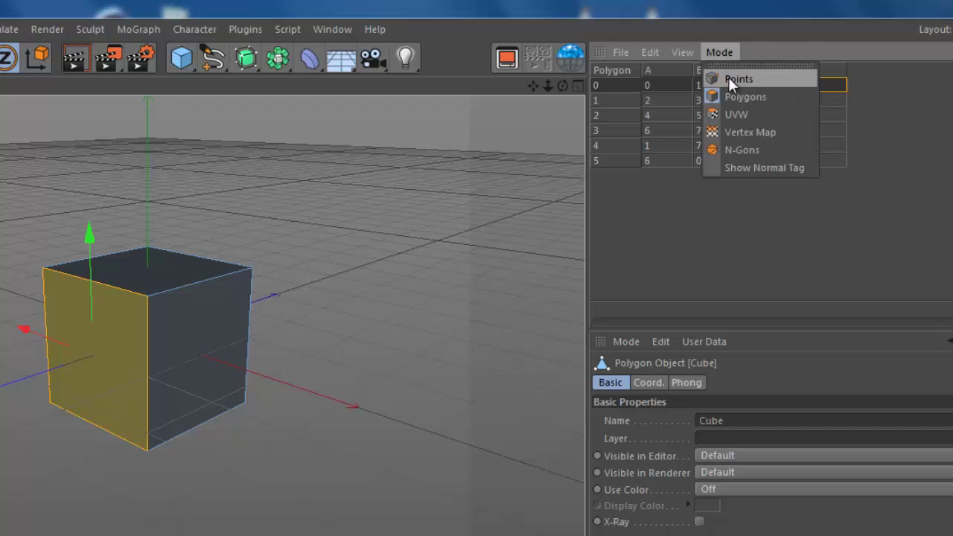
left_click(729, 76)
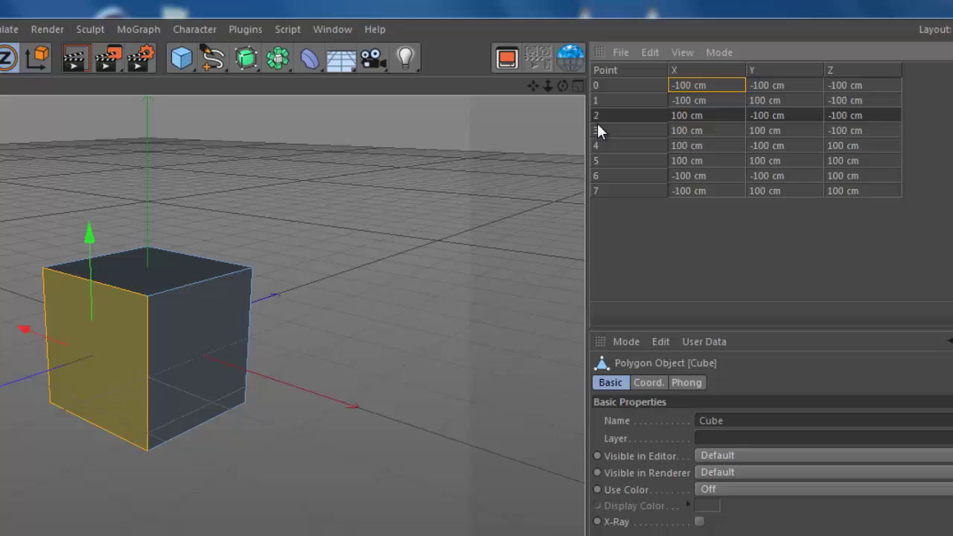
key("Return")
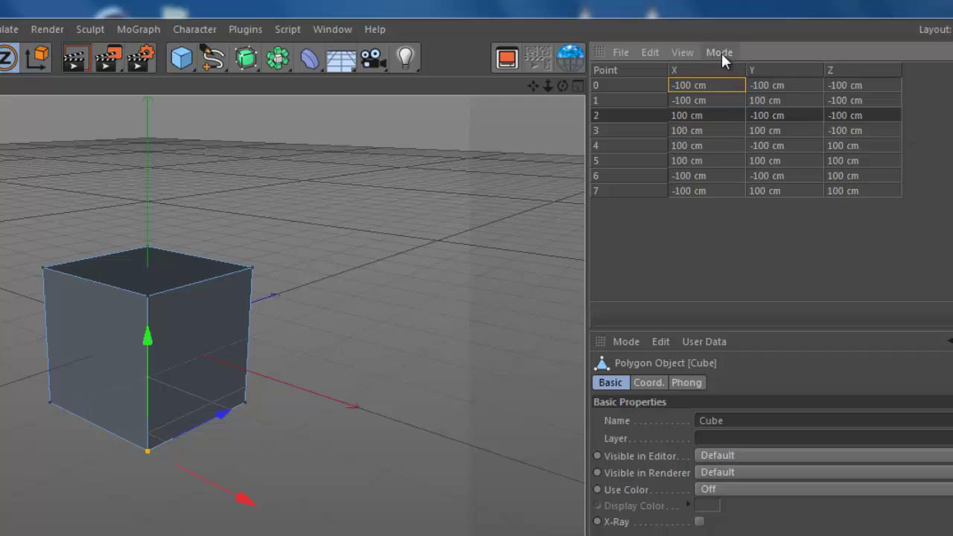
left_click(619, 84)
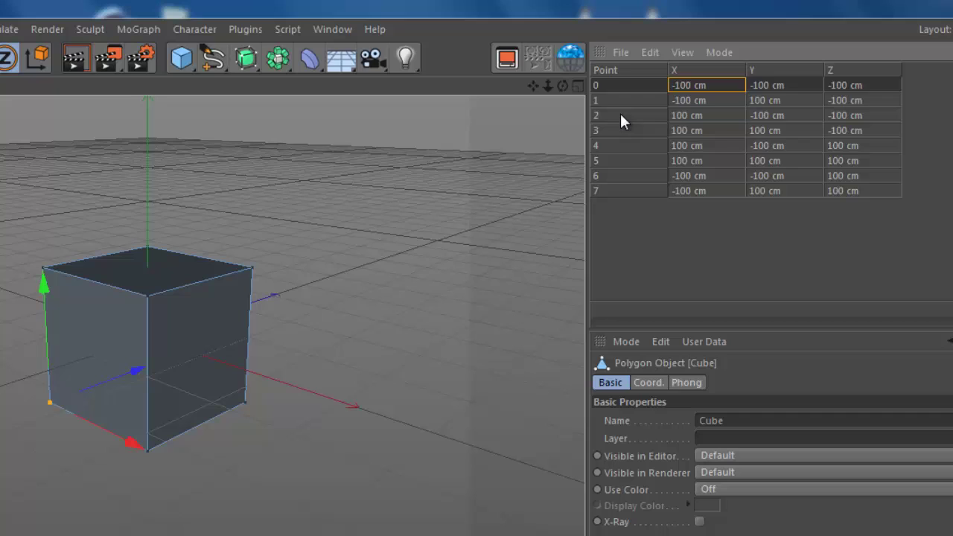
left_click(618, 101)
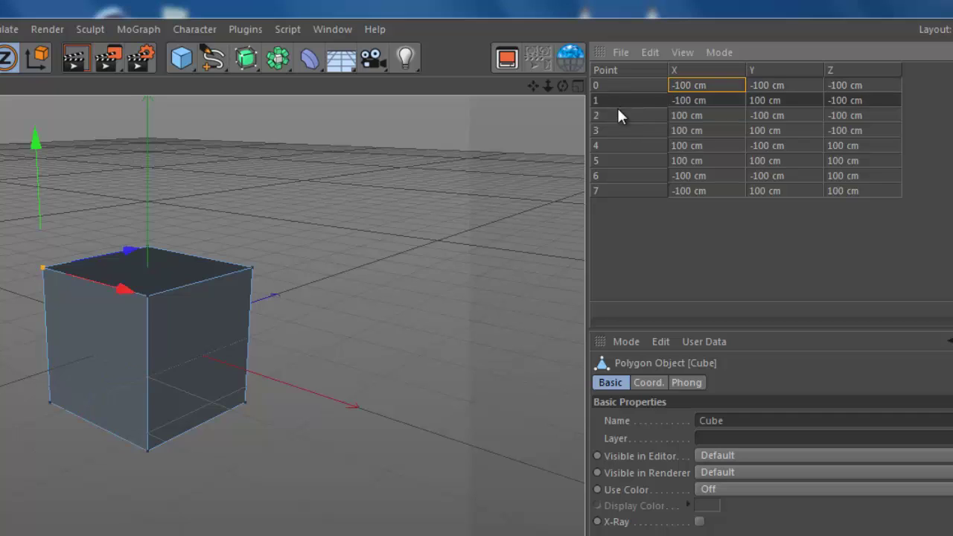
left_click(617, 127)
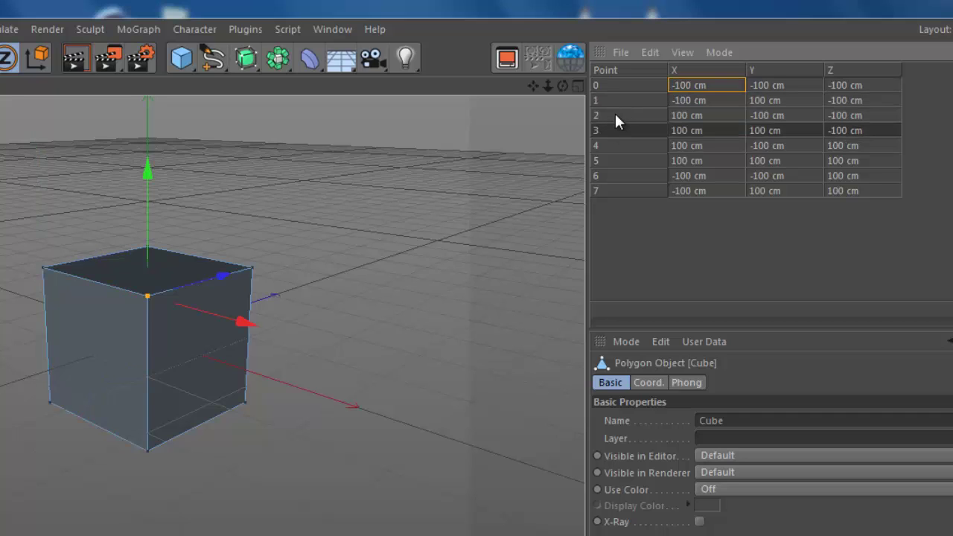
left_click(615, 112)
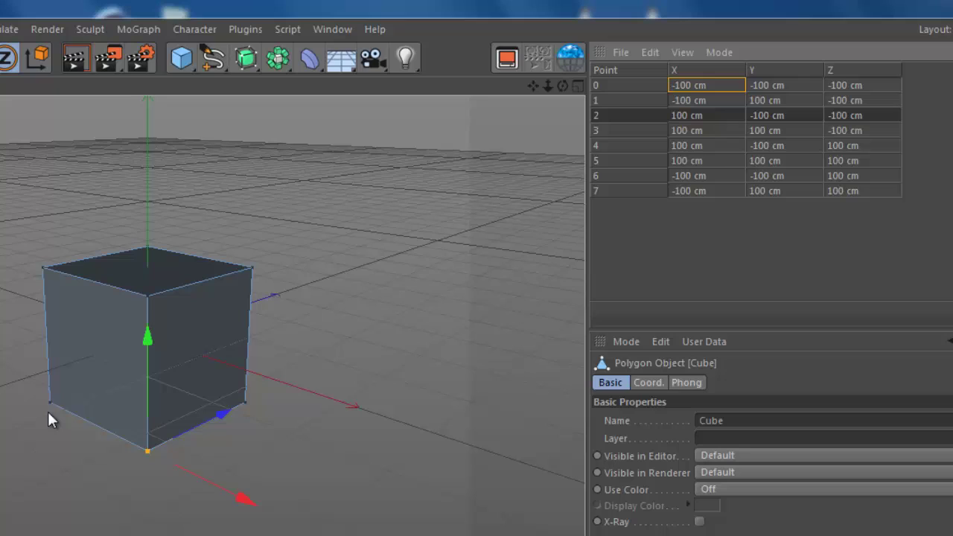
left_click(608, 85)
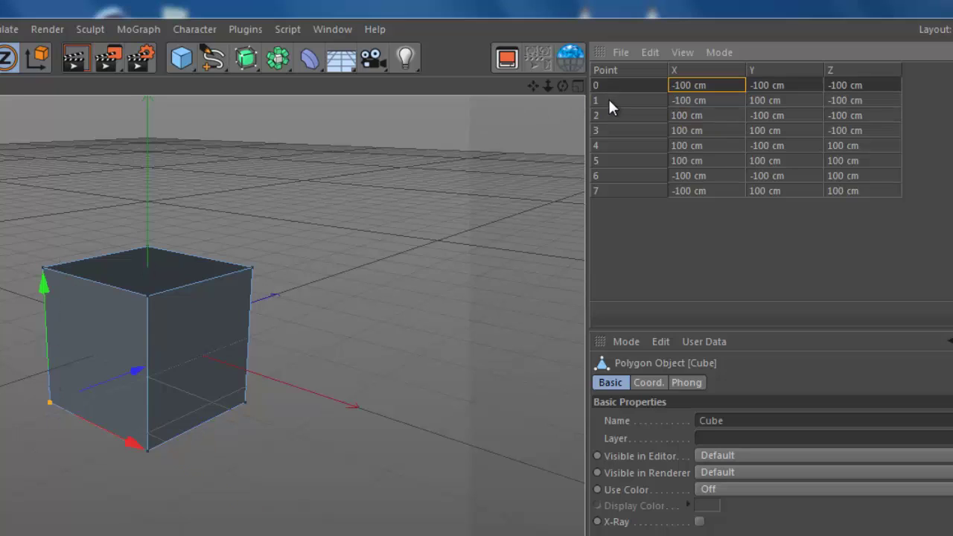
left_click(608, 103)
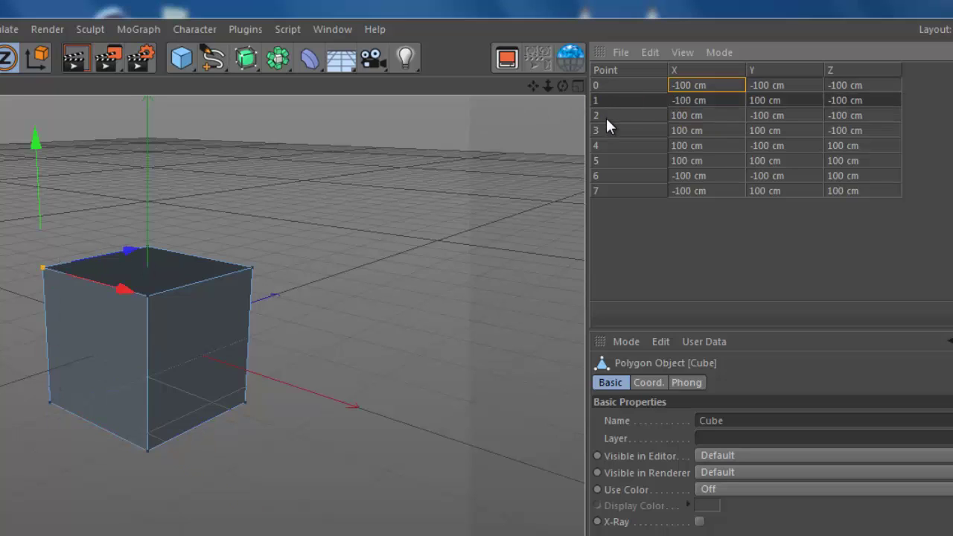
left_click(606, 125)
left_click(607, 118)
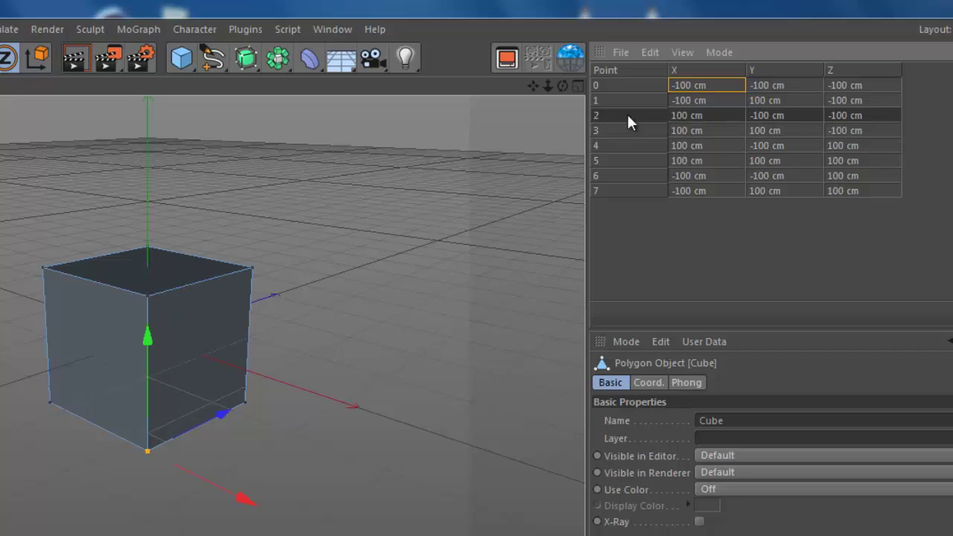
Export the point table as ASCII data to points.txt in c4d R15\import -export ascii
left_click(622, 53)
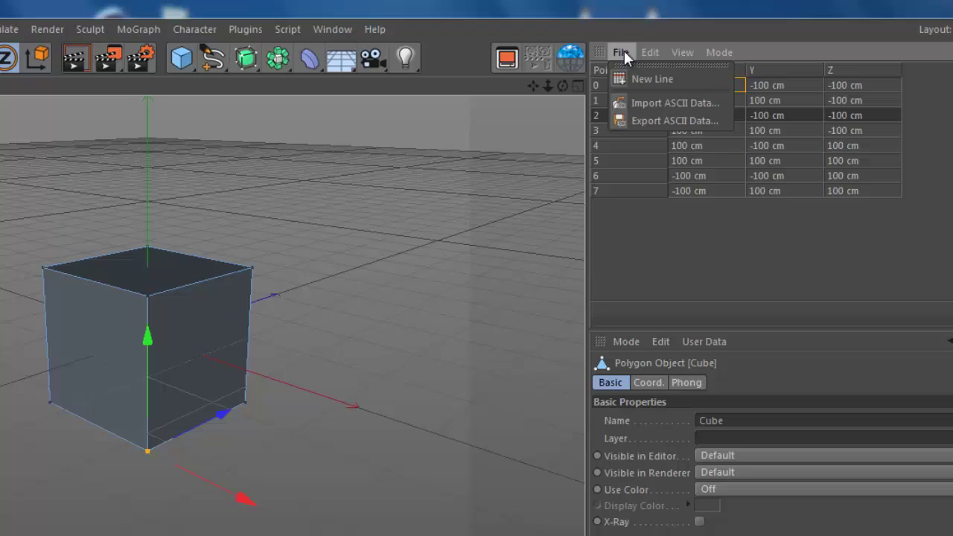
left_click(642, 120)
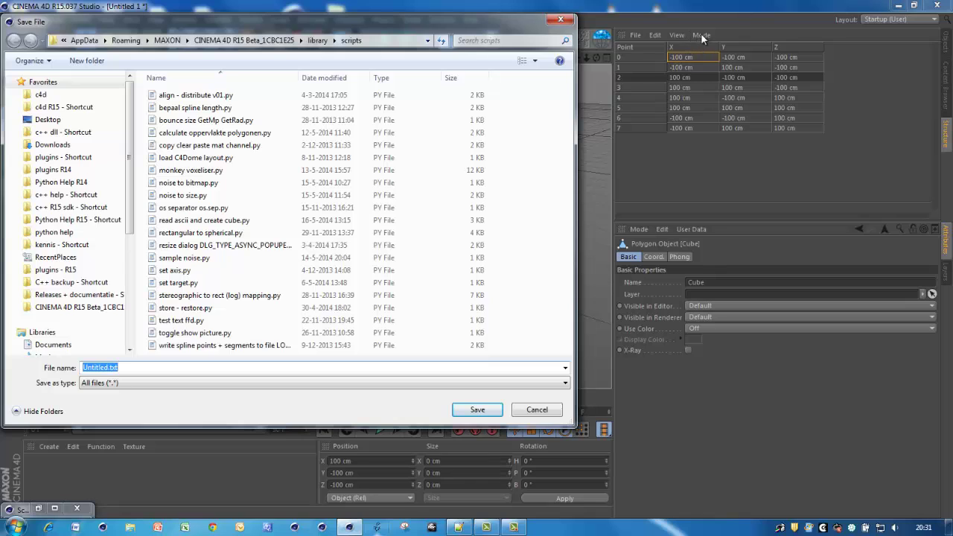
left_click(58, 110)
left_click(158, 128)
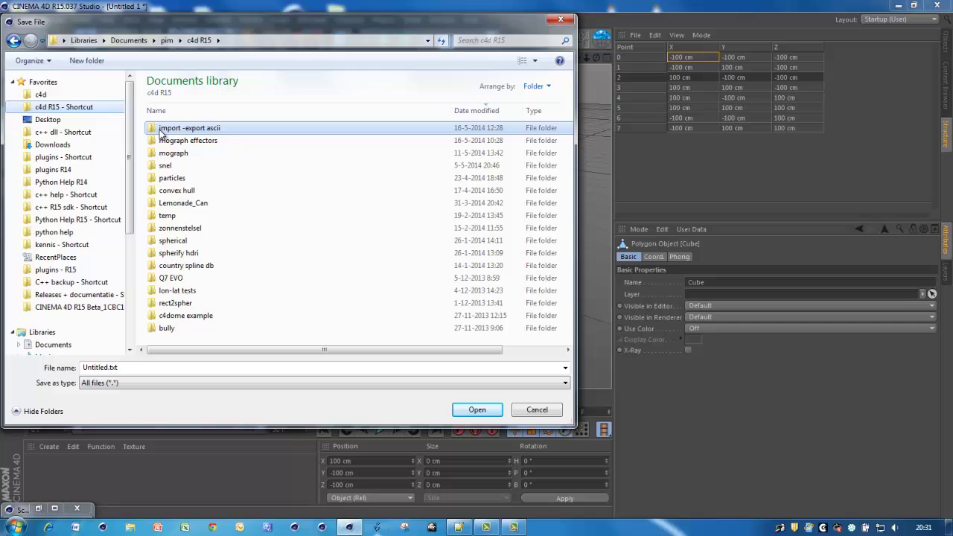
double_click(155, 131)
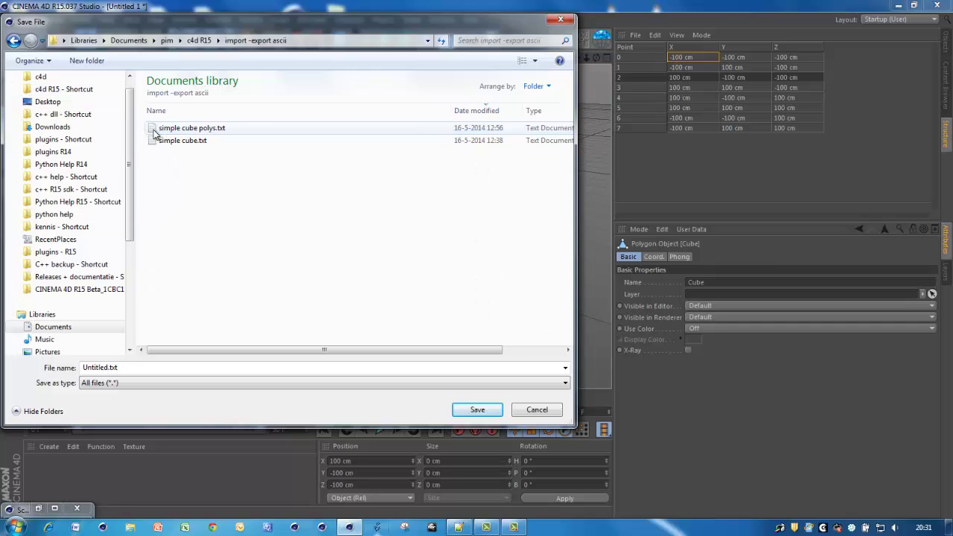
double_click(100, 367)
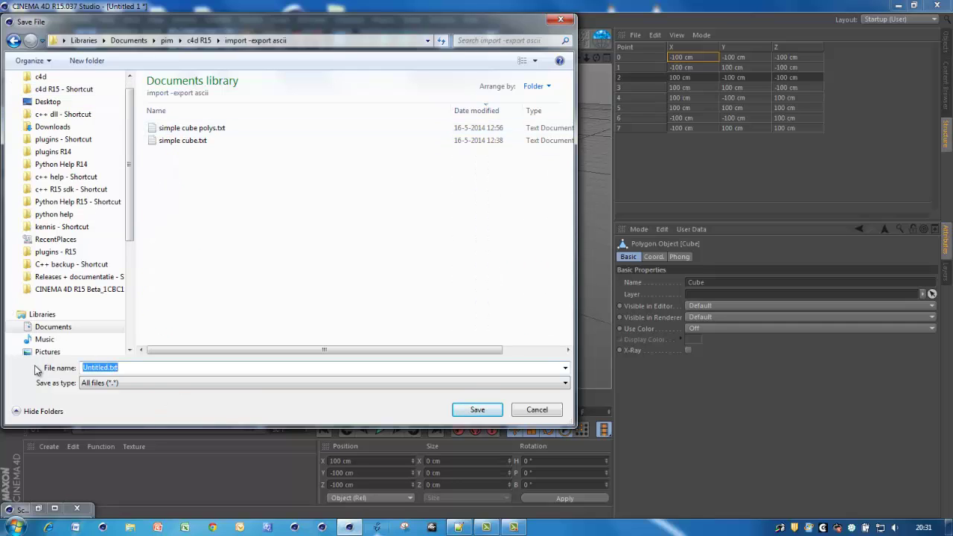
type("points.")
type("txt")
key("Return")
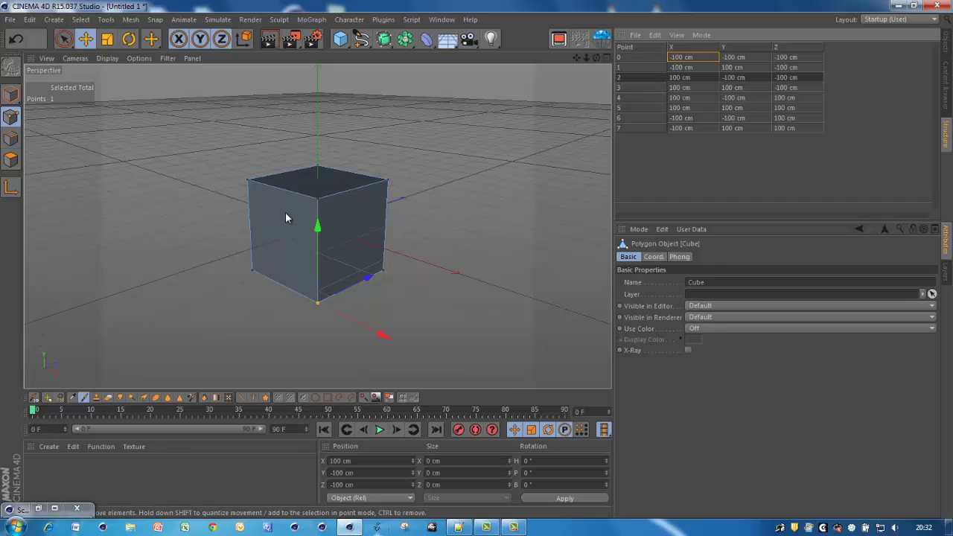
Switch the Structure table to Polygons and export it as ASCII data to polys.txt
left_click(701, 35)
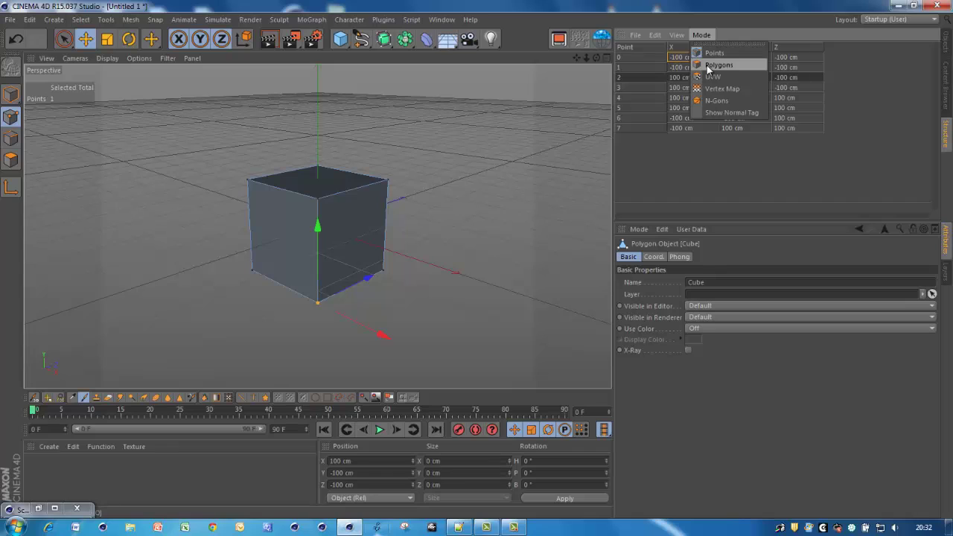
left_click(707, 66)
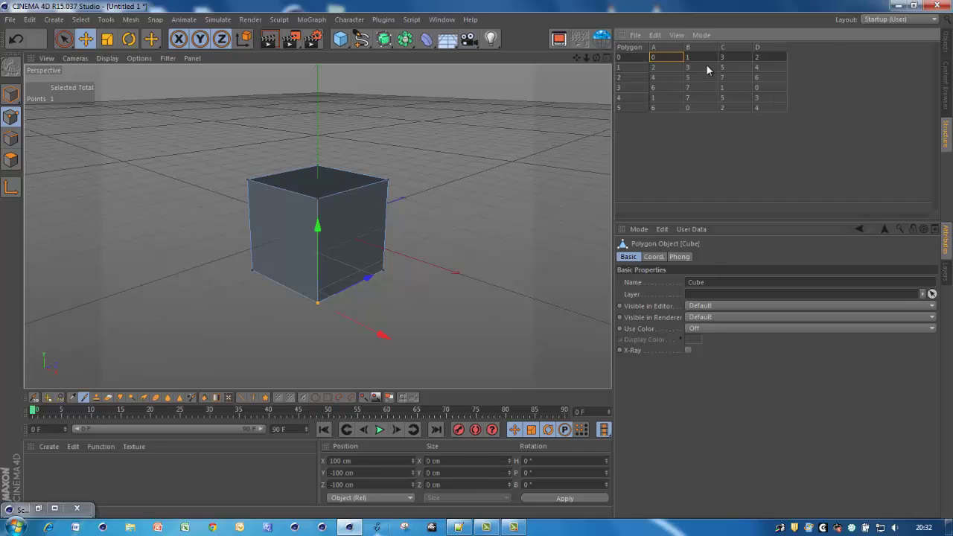
left_click(638, 37)
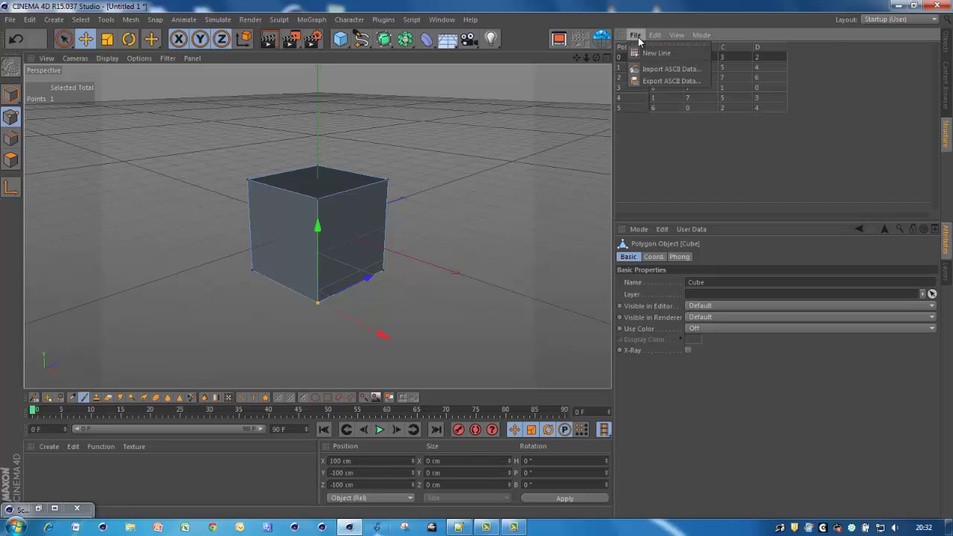
left_click(648, 81)
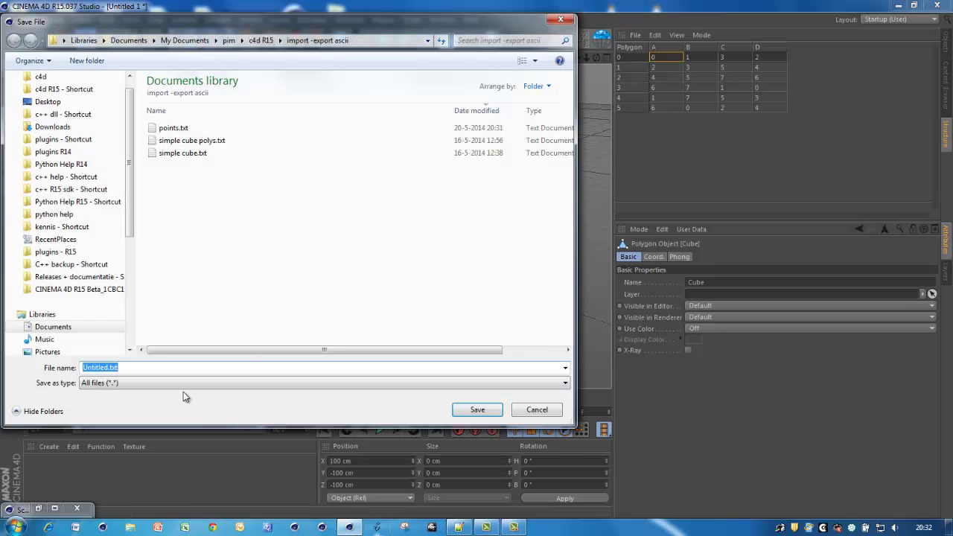
type("pol")
type("ys.txt")
key("Return")
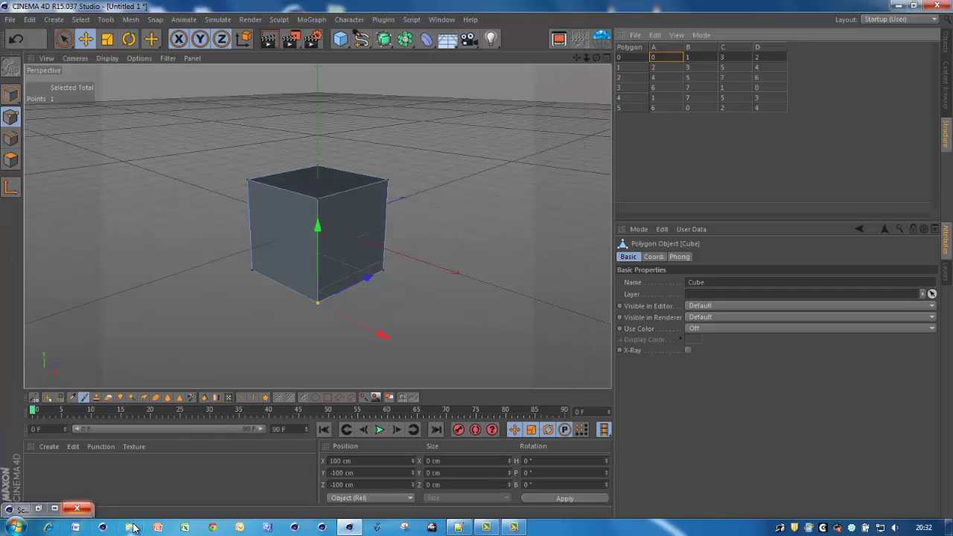
Open the c4d R15\import -export ascii folder in Windows Explorer
left_click(132, 528)
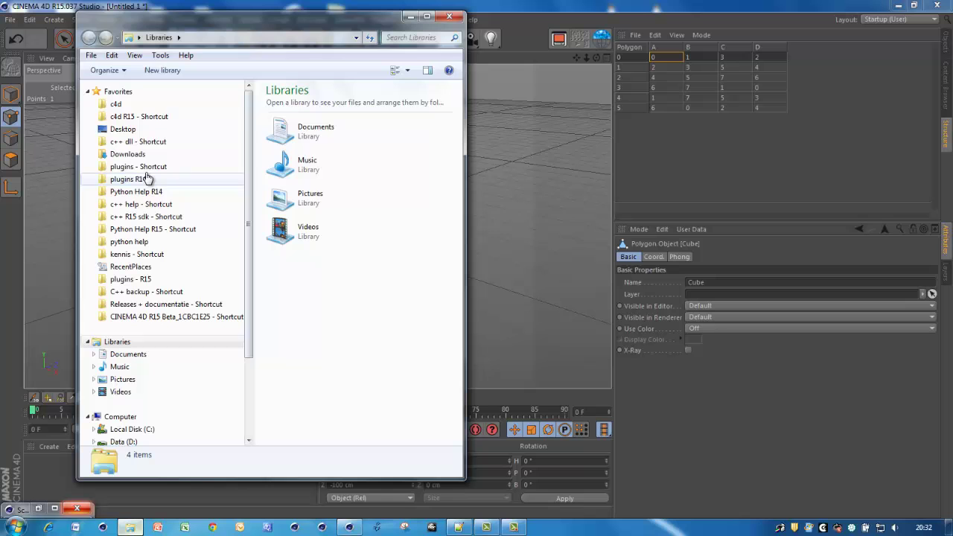
left_click(124, 117)
double_click(292, 139)
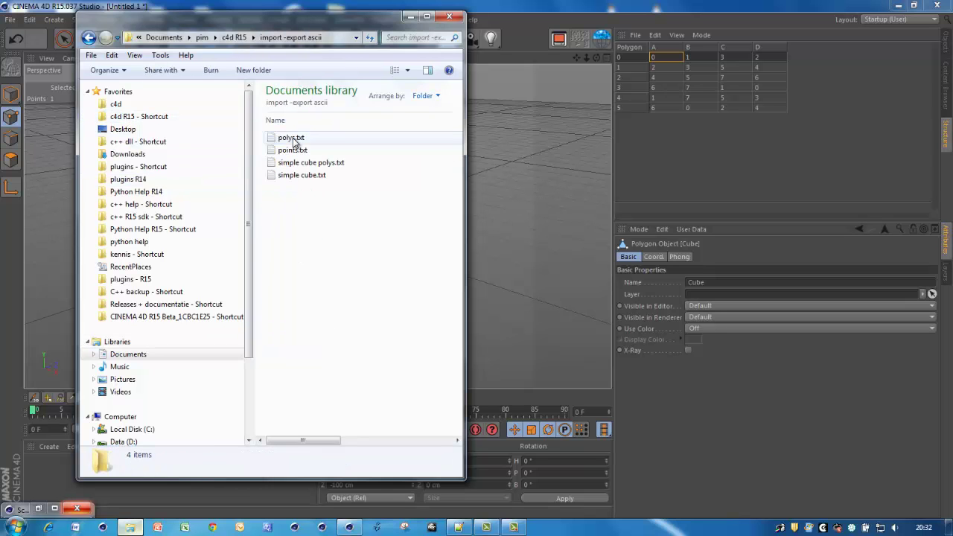
Read points.txt and polys.txt in Notepad, closing each afterward
double_click(289, 152)
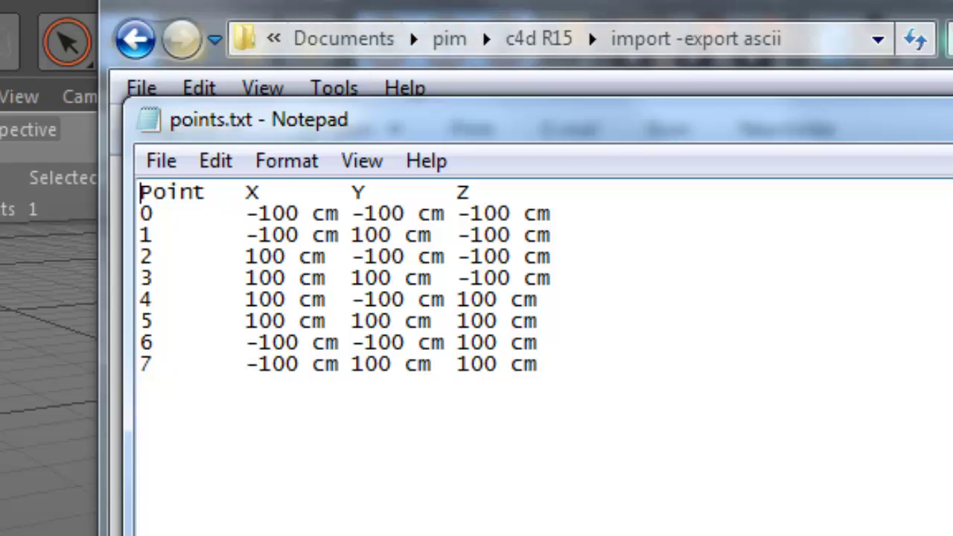
key("alt+F4")
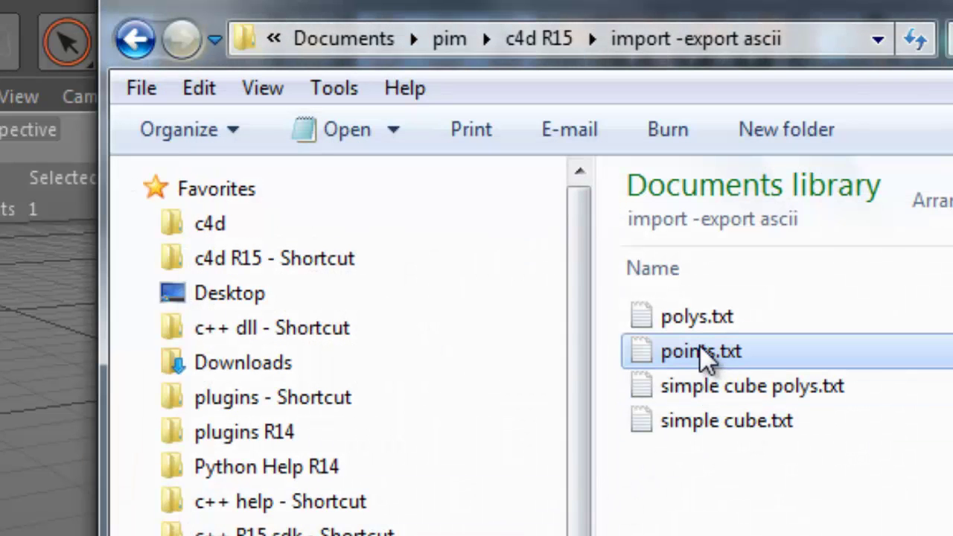
double_click(684, 327)
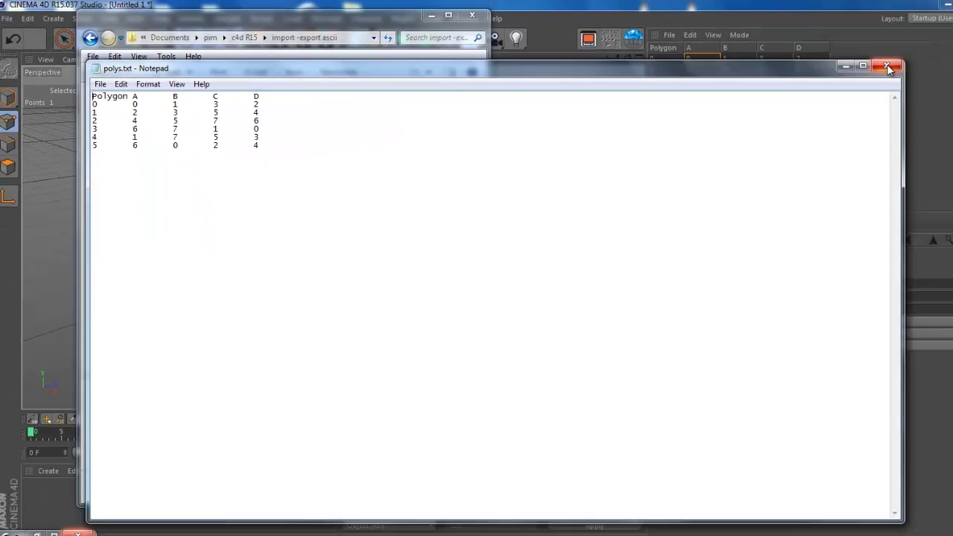
left_click(848, 68)
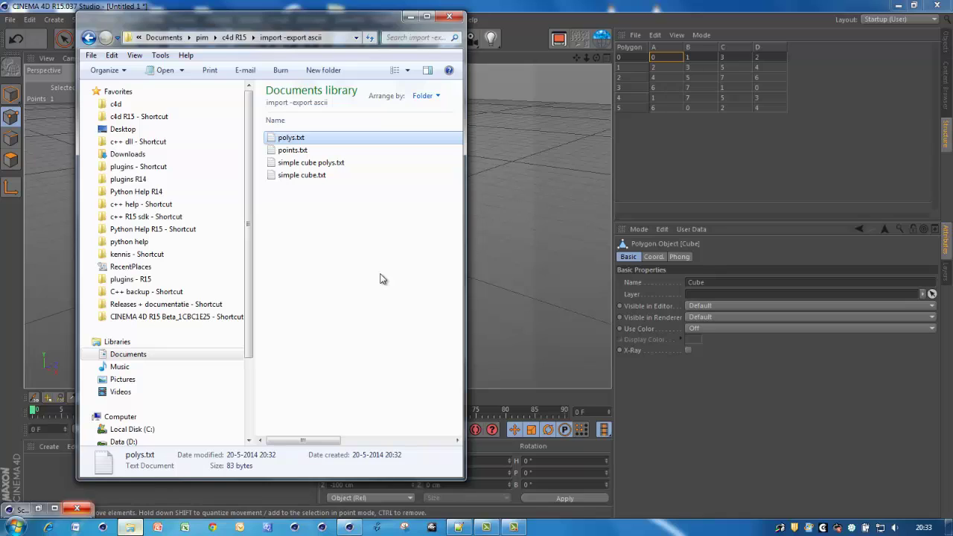
View the older simple cube.txt and simple cube polys.txt in Notepad, closing each afterward
double_click(287, 179)
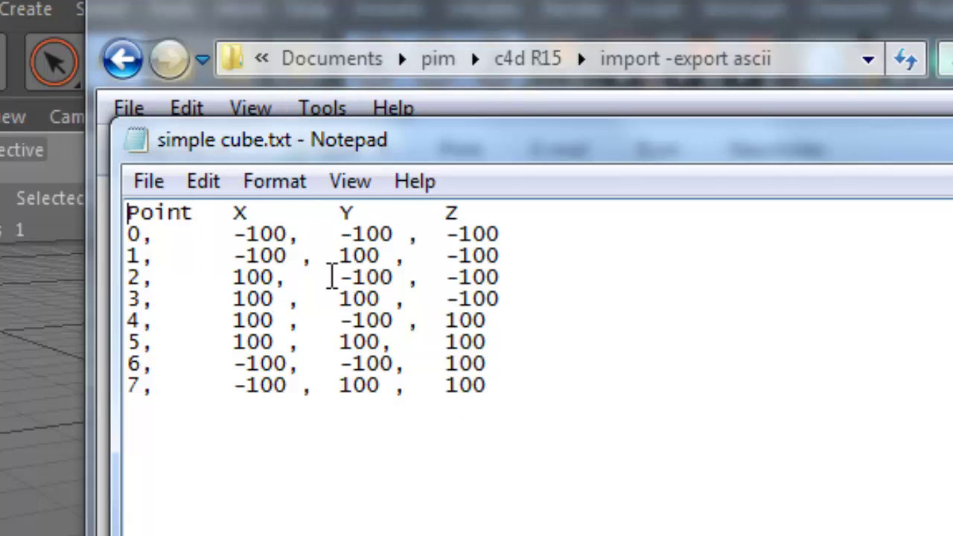
key("alt+F4")
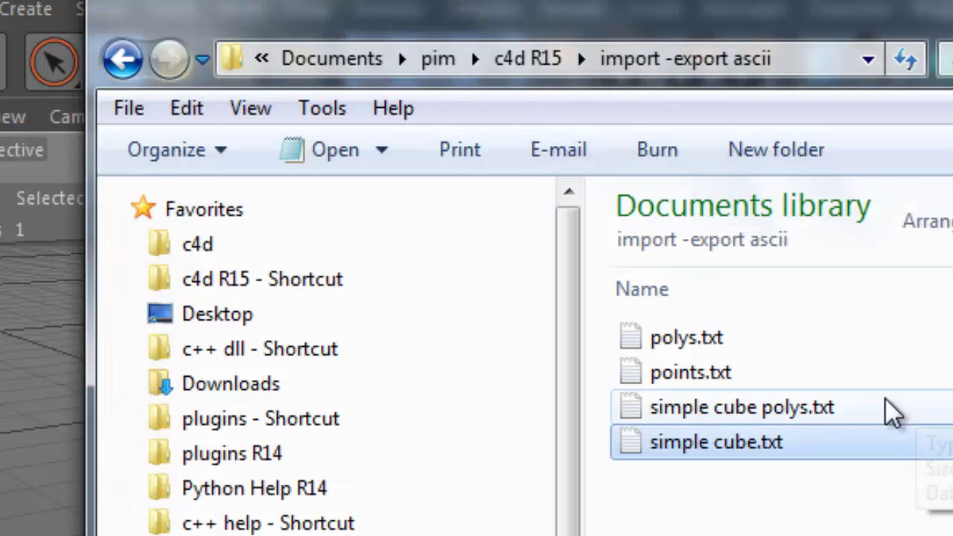
double_click(700, 409)
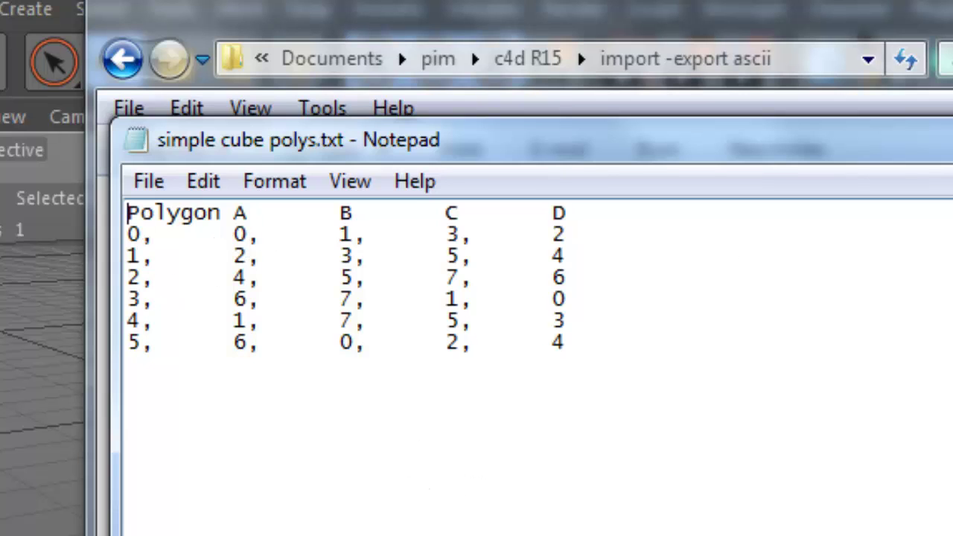
key("alt+F4")
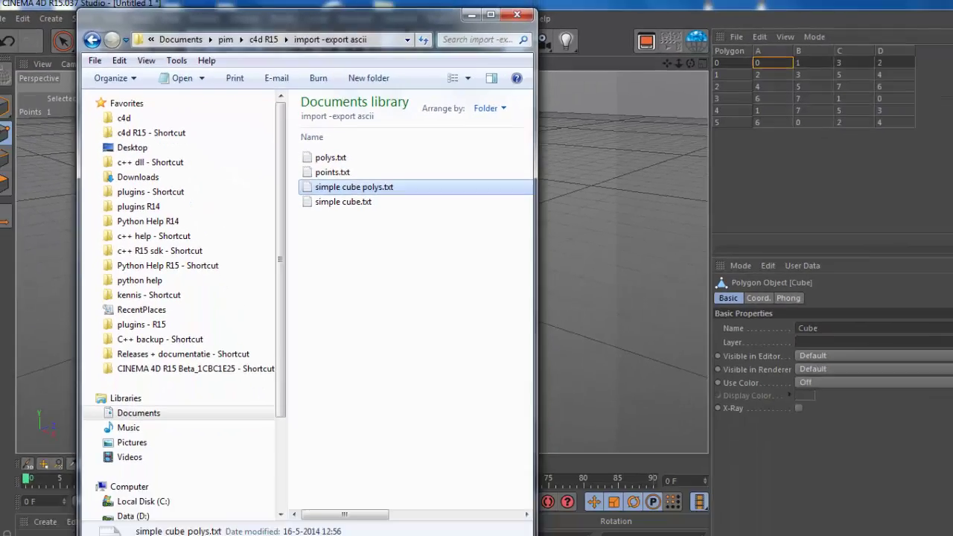
Delete the original Cube, restore the Script Manager and execute the cube-building script
left_click(946, 45)
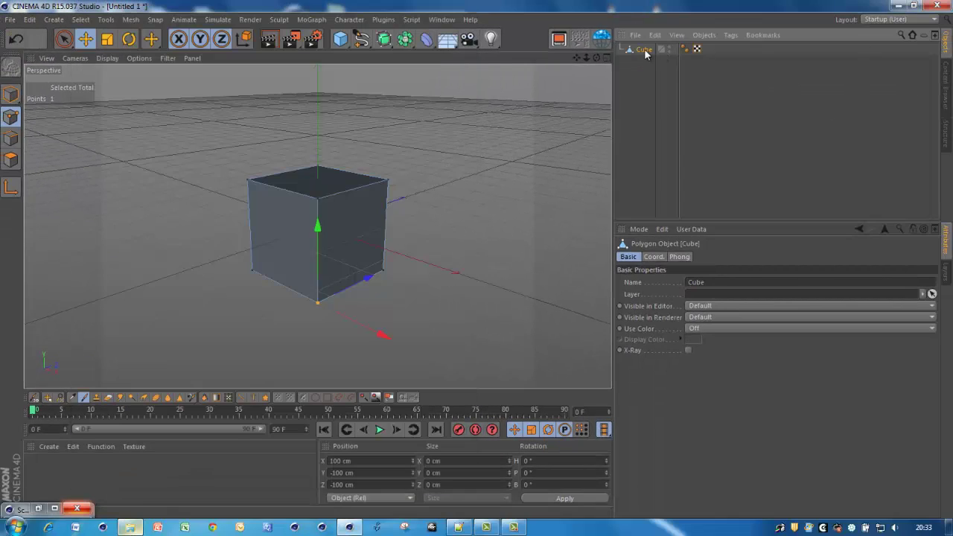
key("Delete")
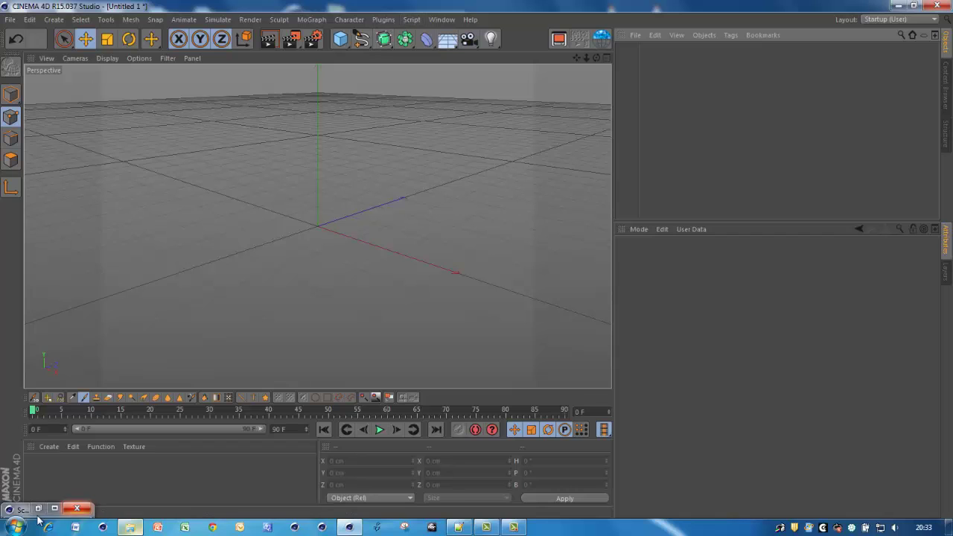
left_click(38, 508)
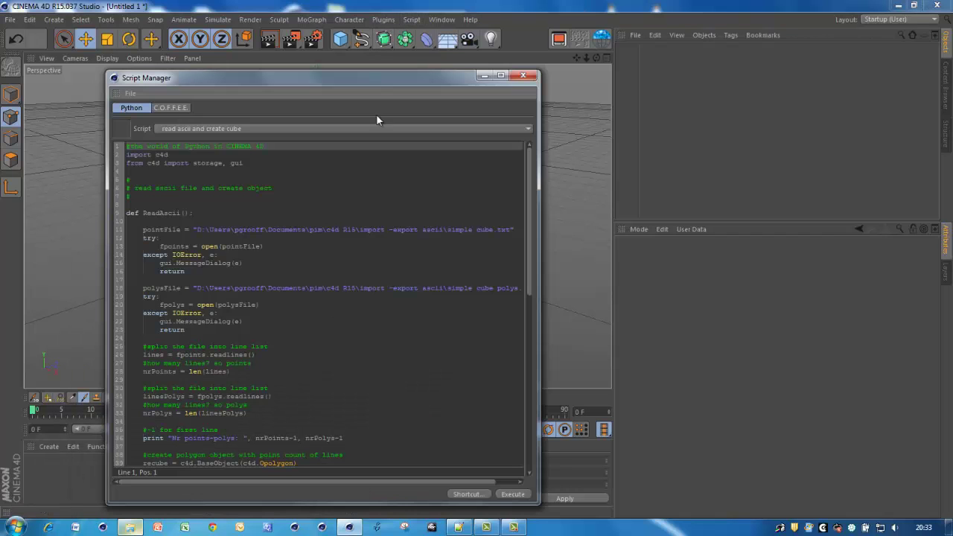
left_click_drag(370, 78, 348, 249)
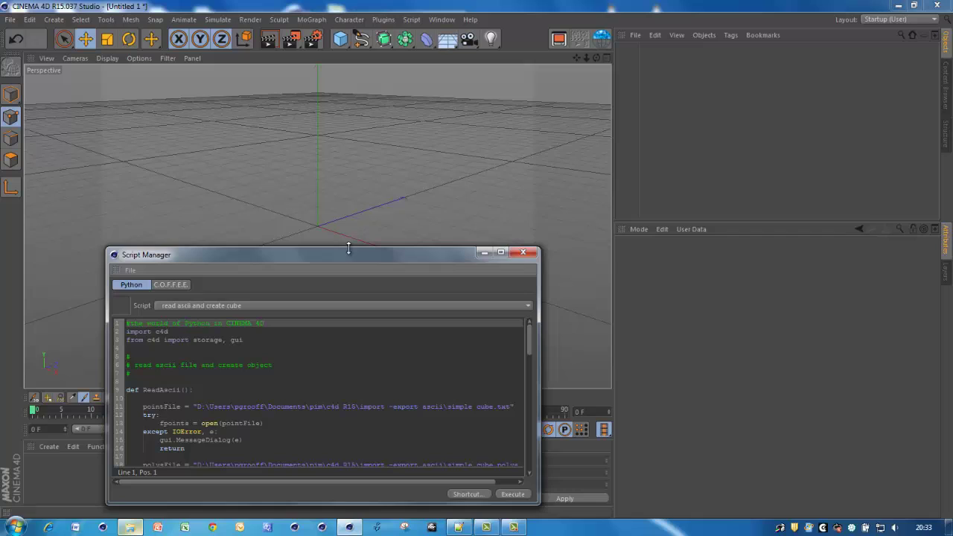
left_click(515, 497)
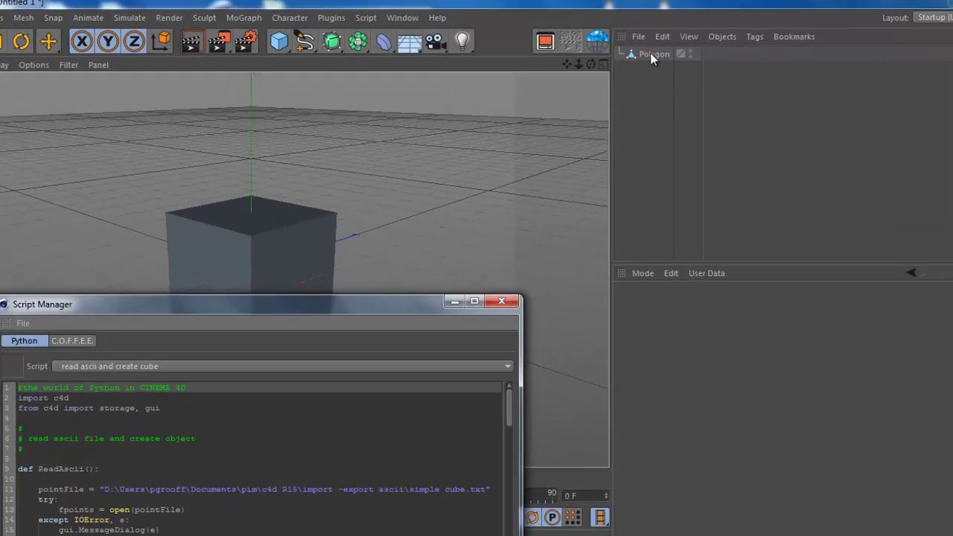
Show the new Polygon's Structure table, toggling Points and Polygons, and enlarge the script window
left_click(660, 50)
key("shift+F9")
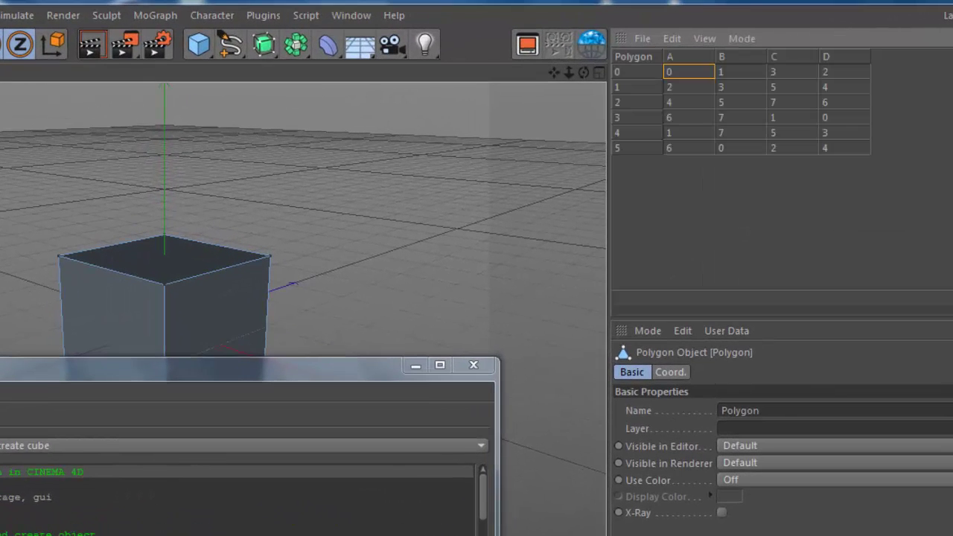
left_click(739, 37)
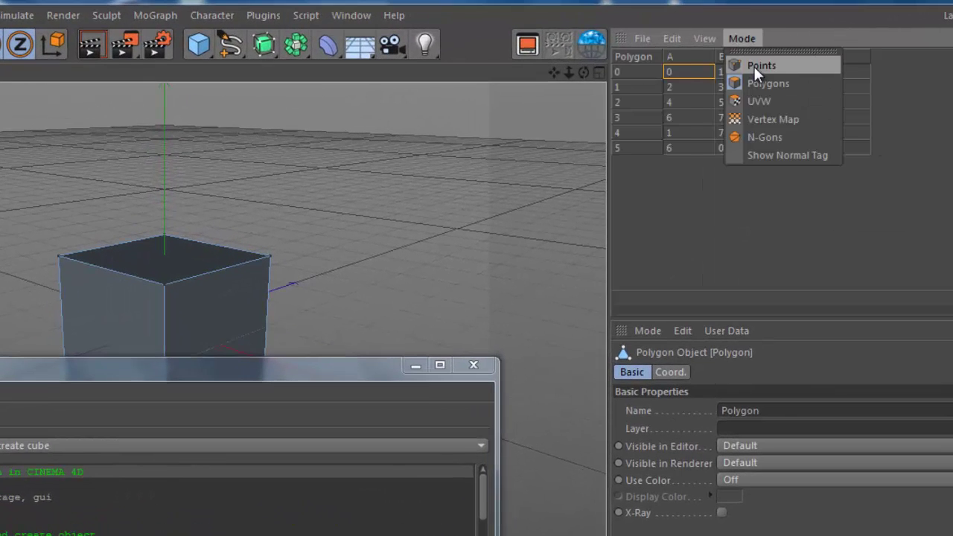
left_click(754, 66)
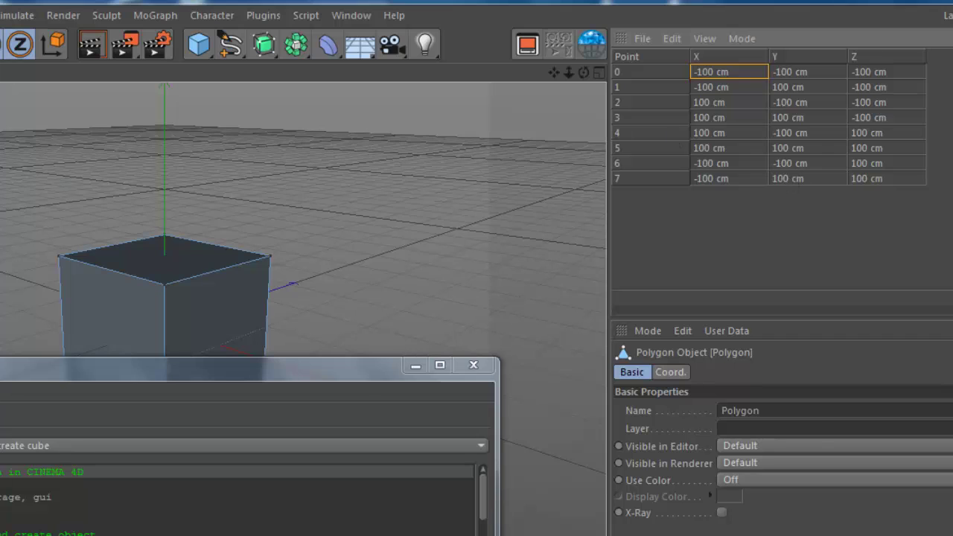
left_click(750, 36)
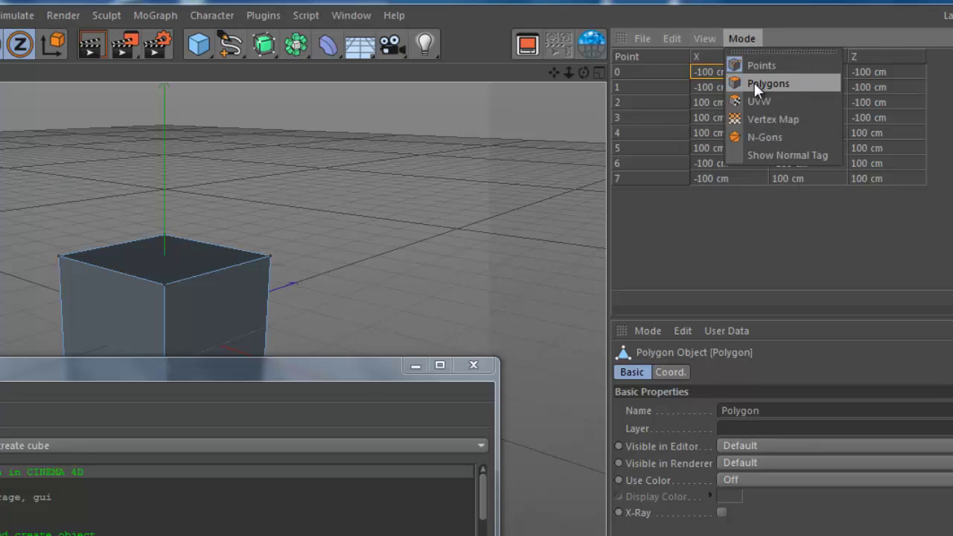
left_click(754, 80)
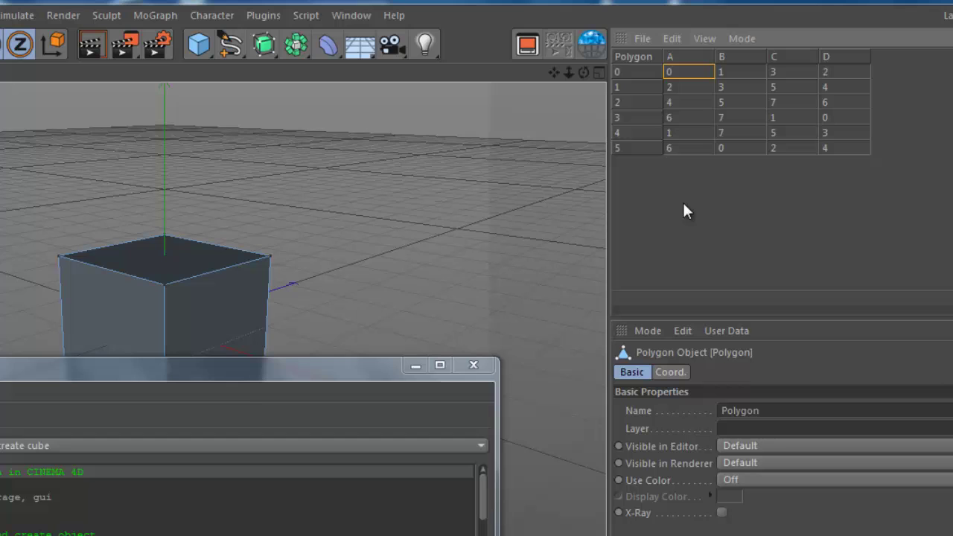
left_click_drag(258, 358, 285, 66)
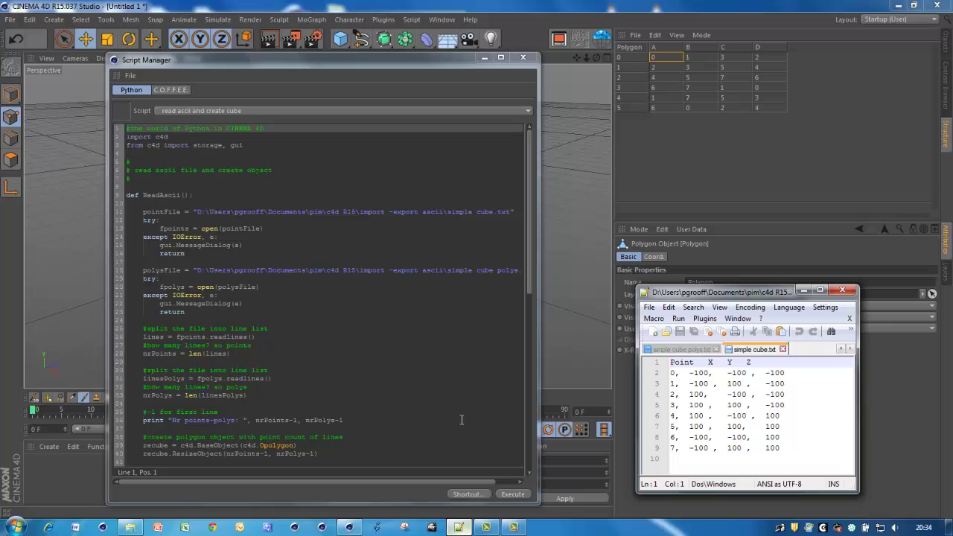
Close the simple cube.txt listing and scroll the script down to its SetPolygon code
left_click(842, 289)
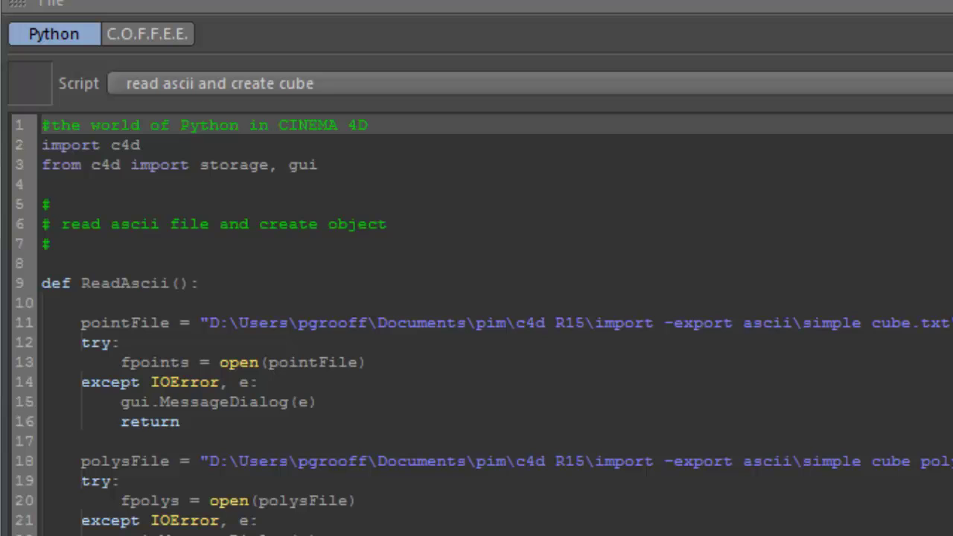
scroll(562, 466, "down", 3)
scroll(562, 466, "down", 2)
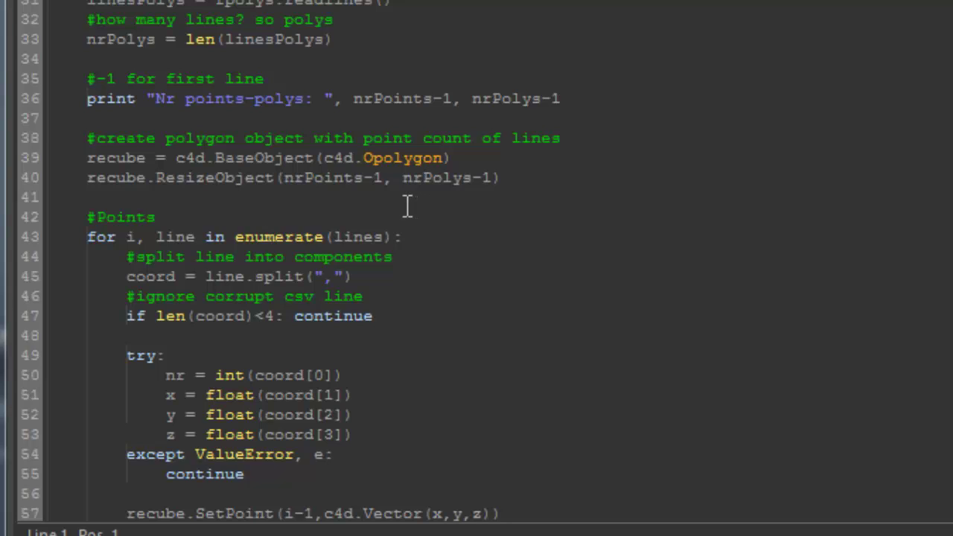
scroll(408, 206, "down", 7)
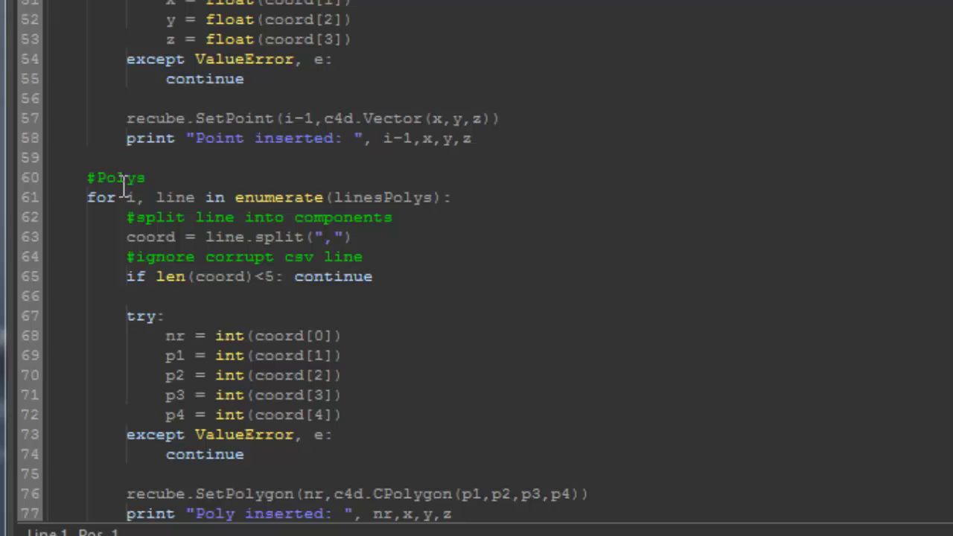
scroll(129, 177, "down", 3)
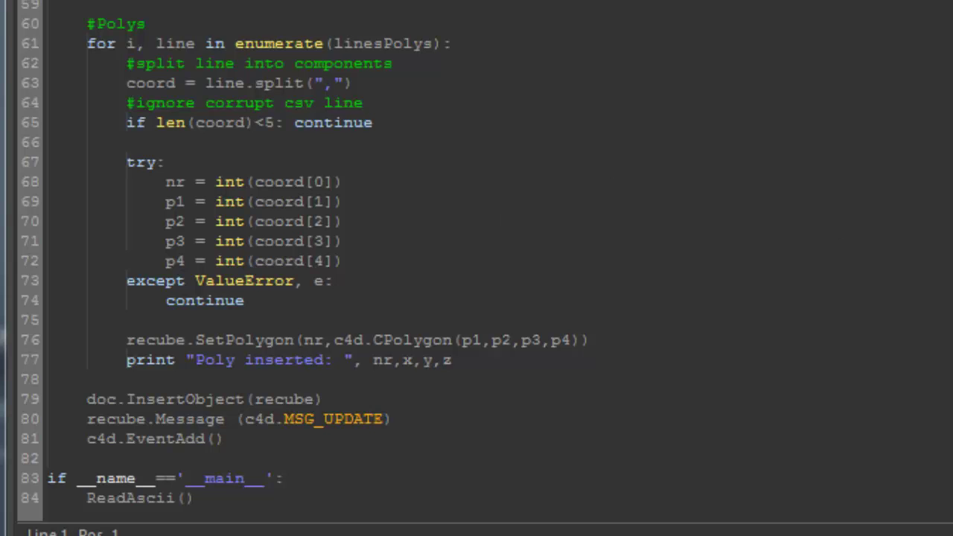
scroll(476, 269, "up", 4)
scroll(476, 268, "up", 10)
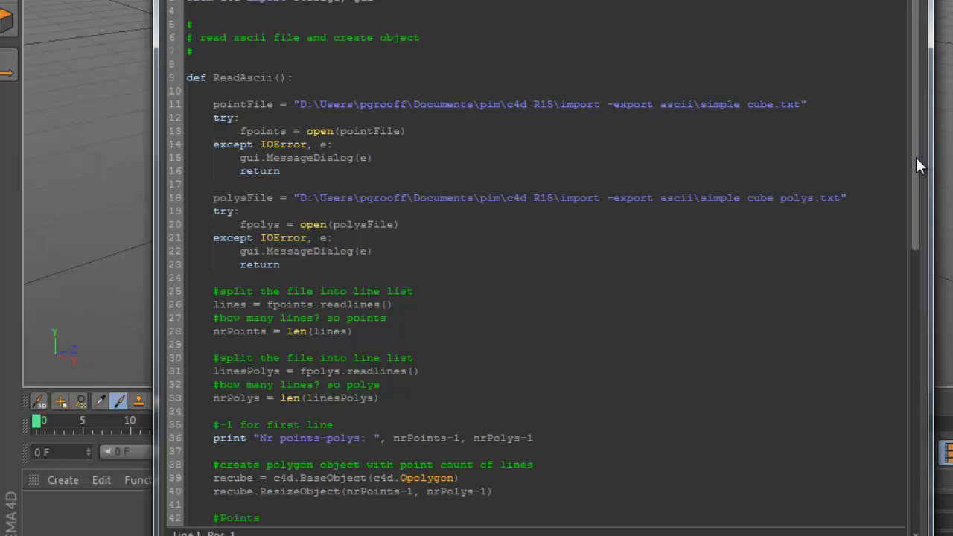
left_click_drag(917, 158, 888, 359)
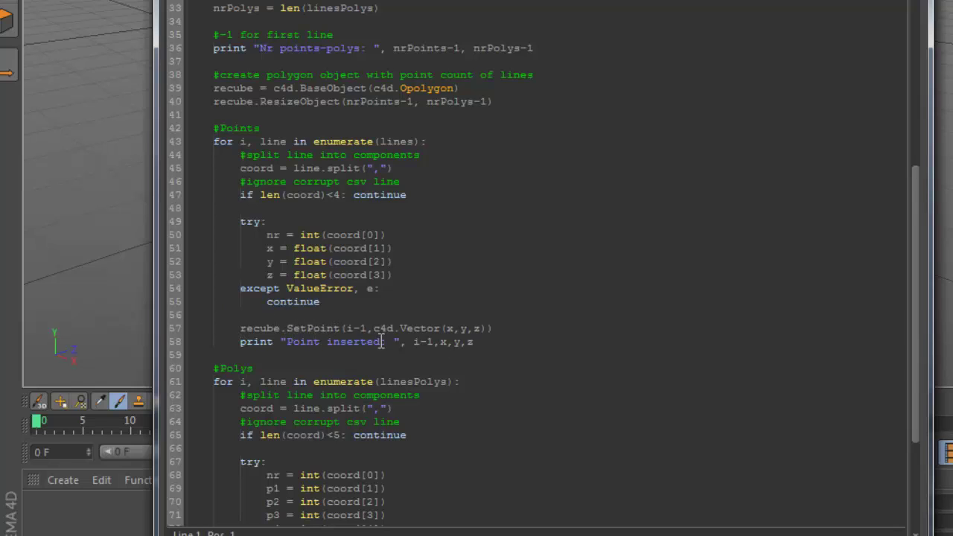
left_click_drag(917, 363, 915, 458)
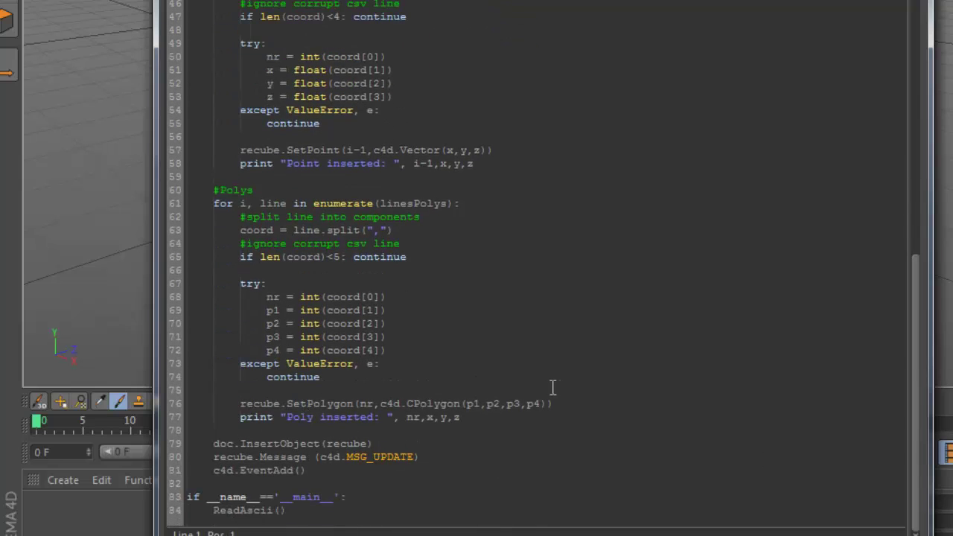
left_click_drag(914, 434, 906, 277)
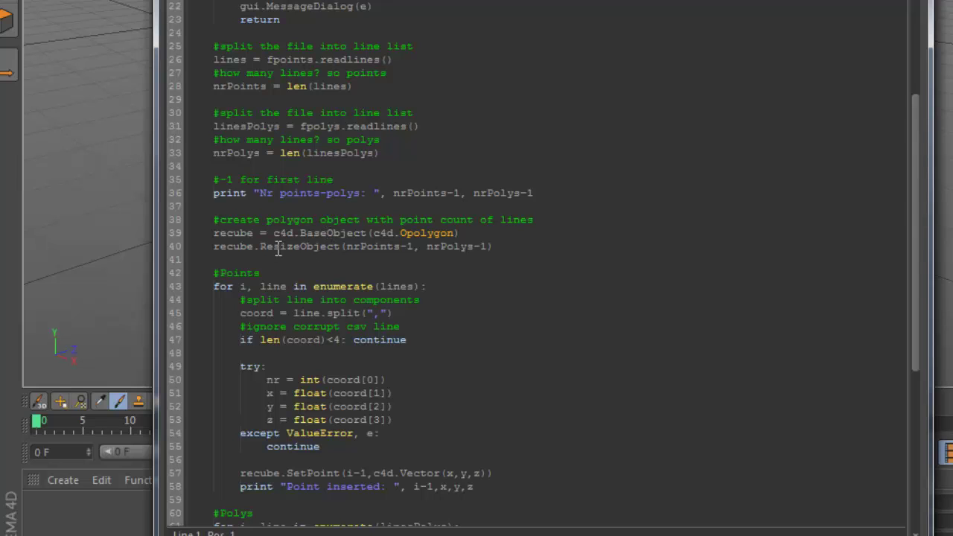
left_click_drag(914, 298, 914, 443)
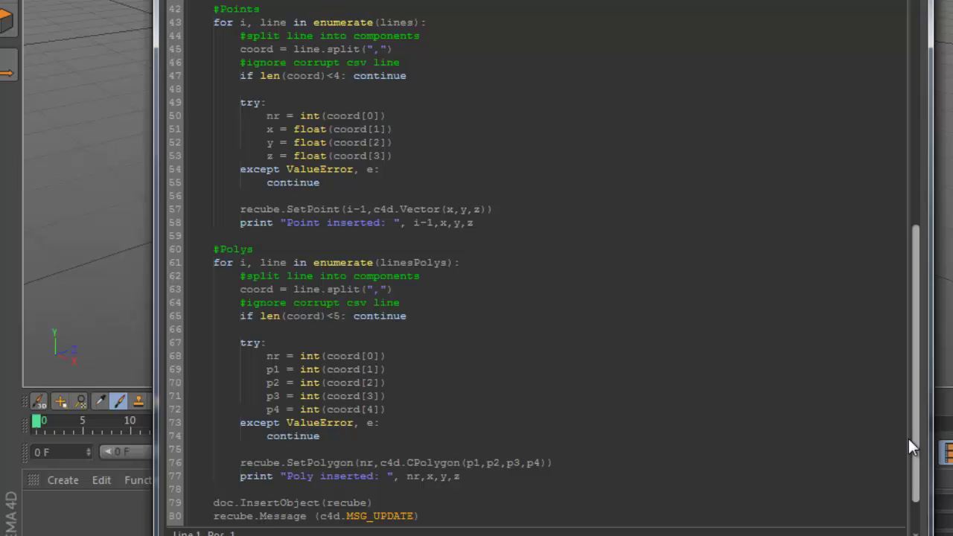